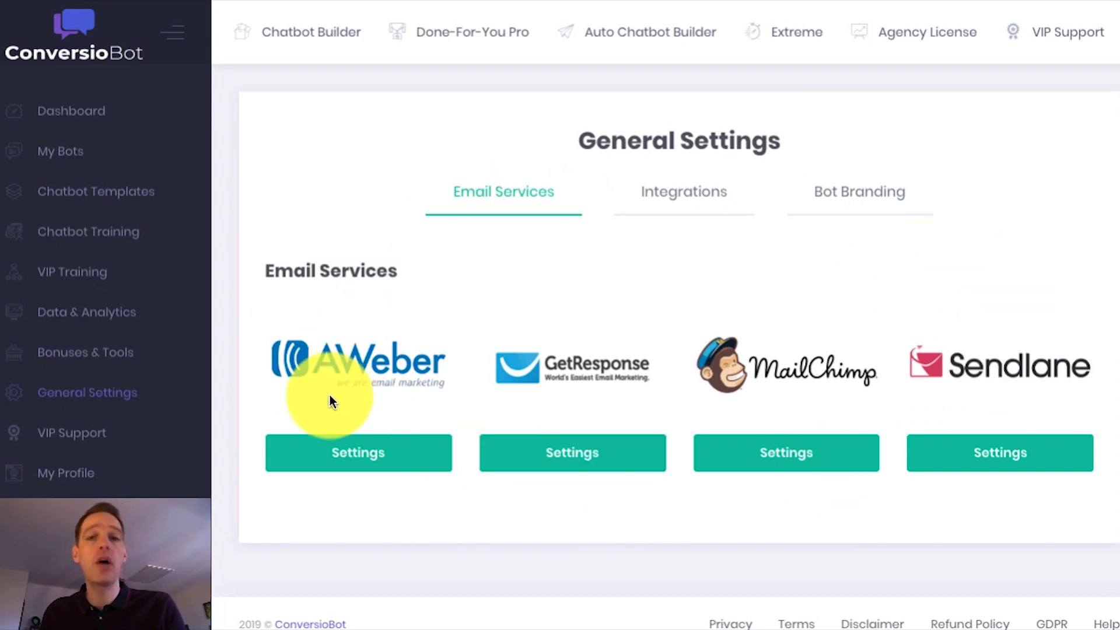
Check the integrations and email service settings and start connecting an AWeber account.
click(663, 209)
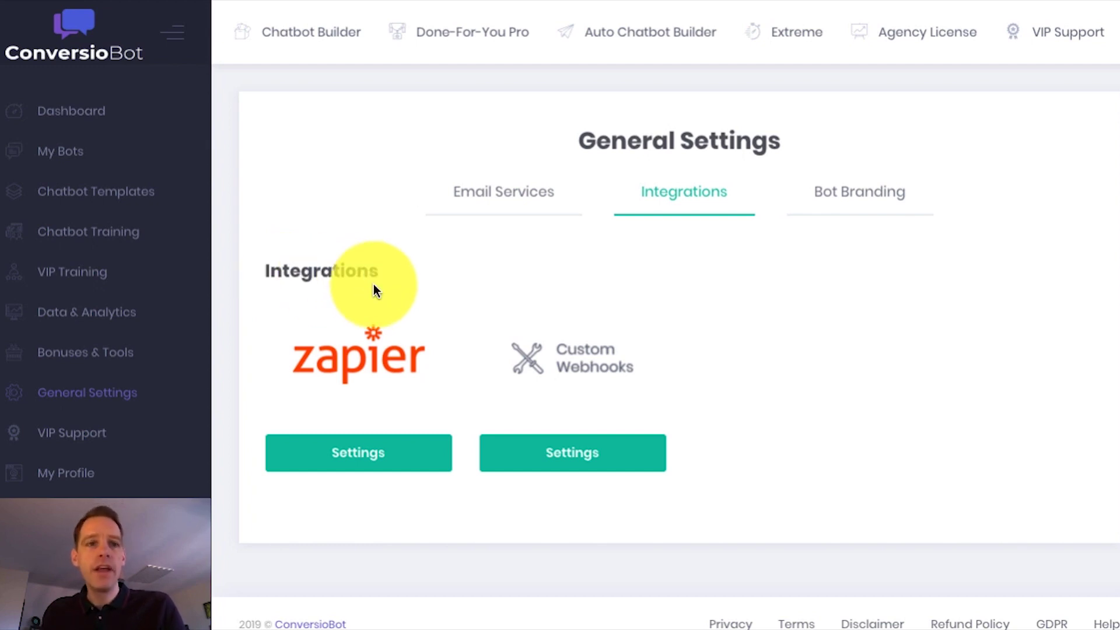
click(529, 194)
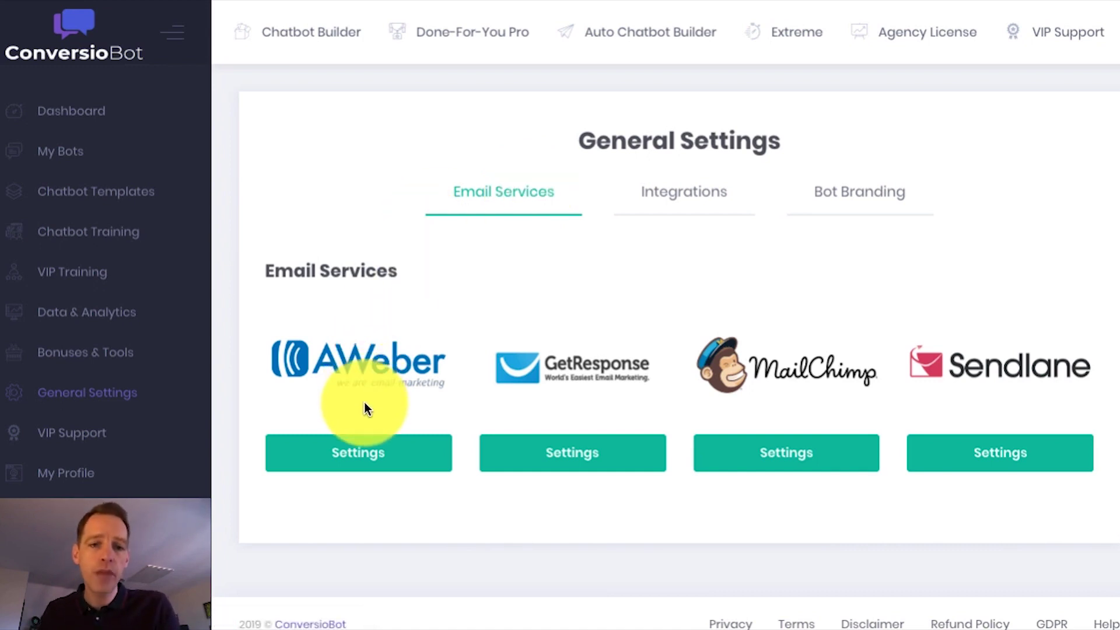
click(367, 453)
scroll(385, 466, down, 2)
click(386, 473)
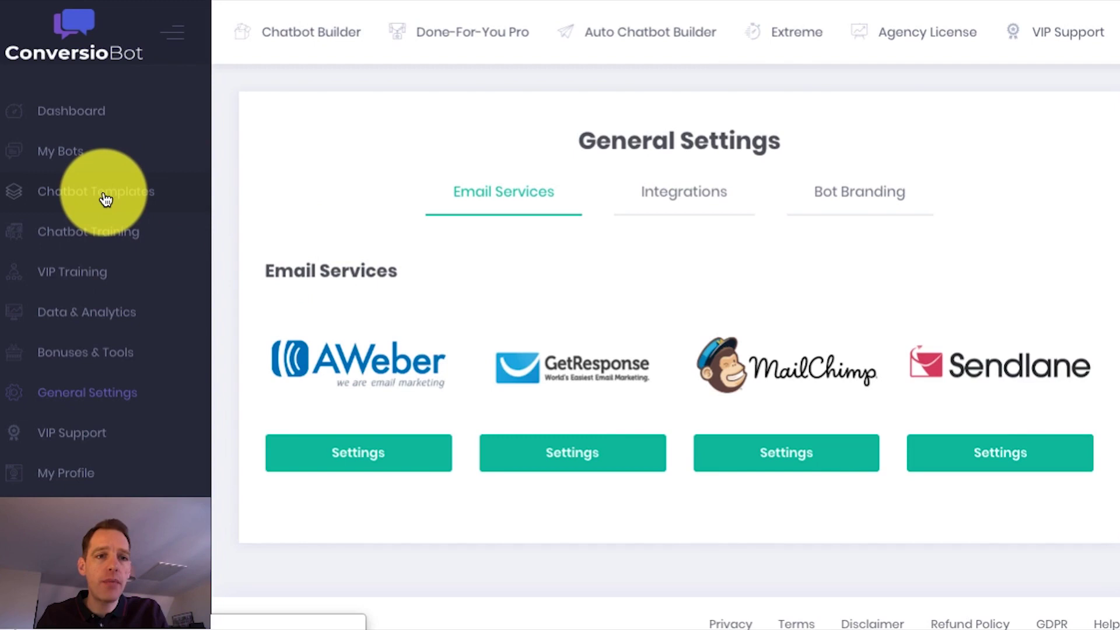
Filter the Chatbot Templates library to the Lead Generation category.
click(105, 198)
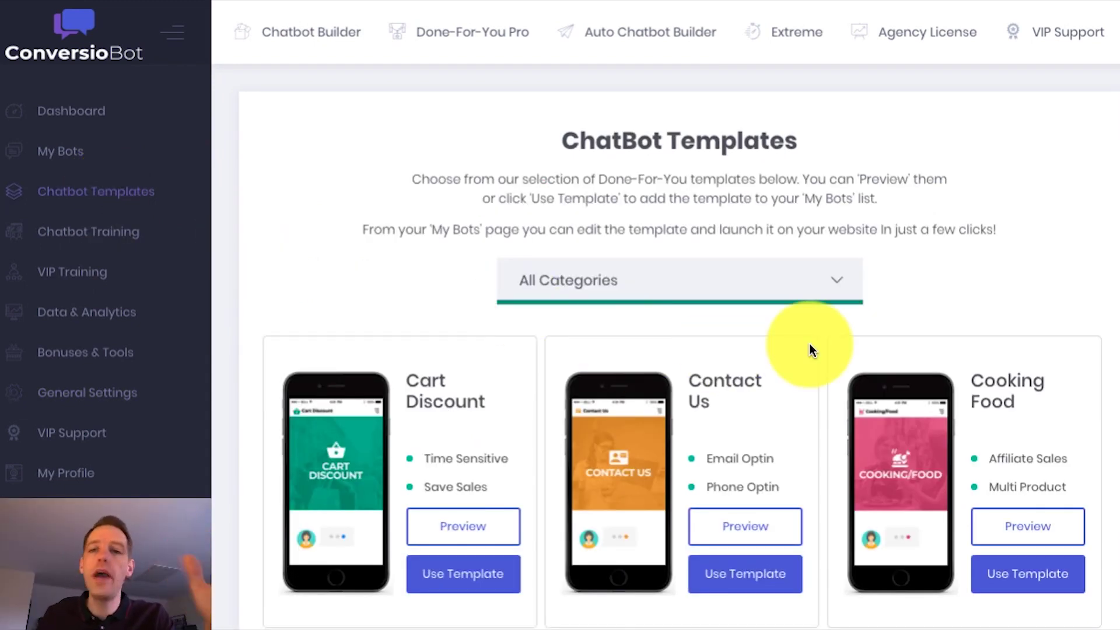
scroll(810, 343, down, 7)
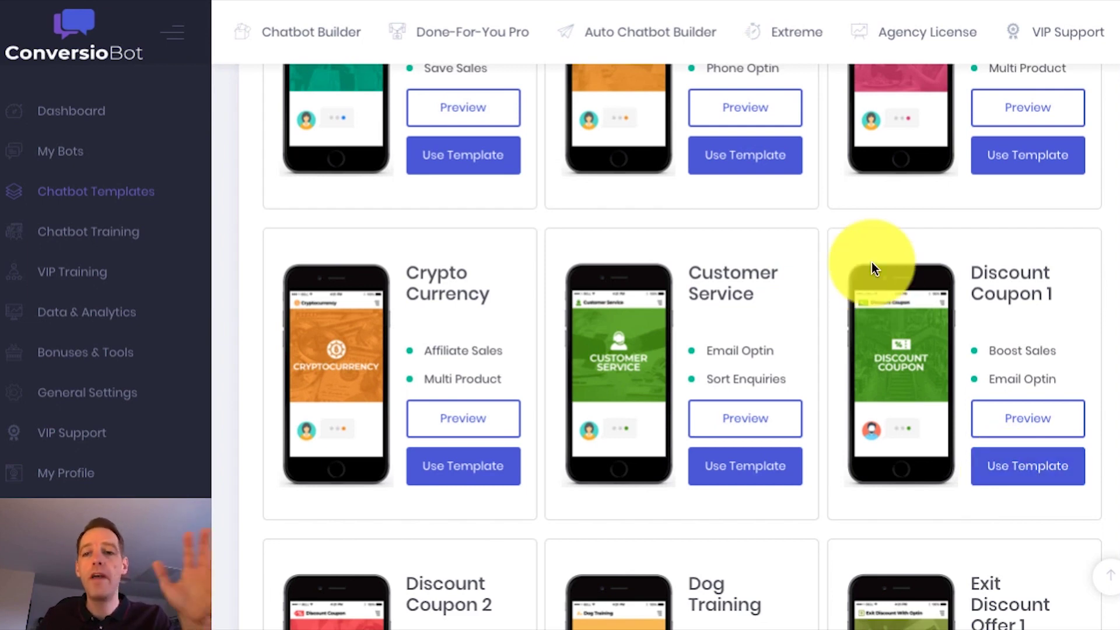
scroll(823, 233, up, 7)
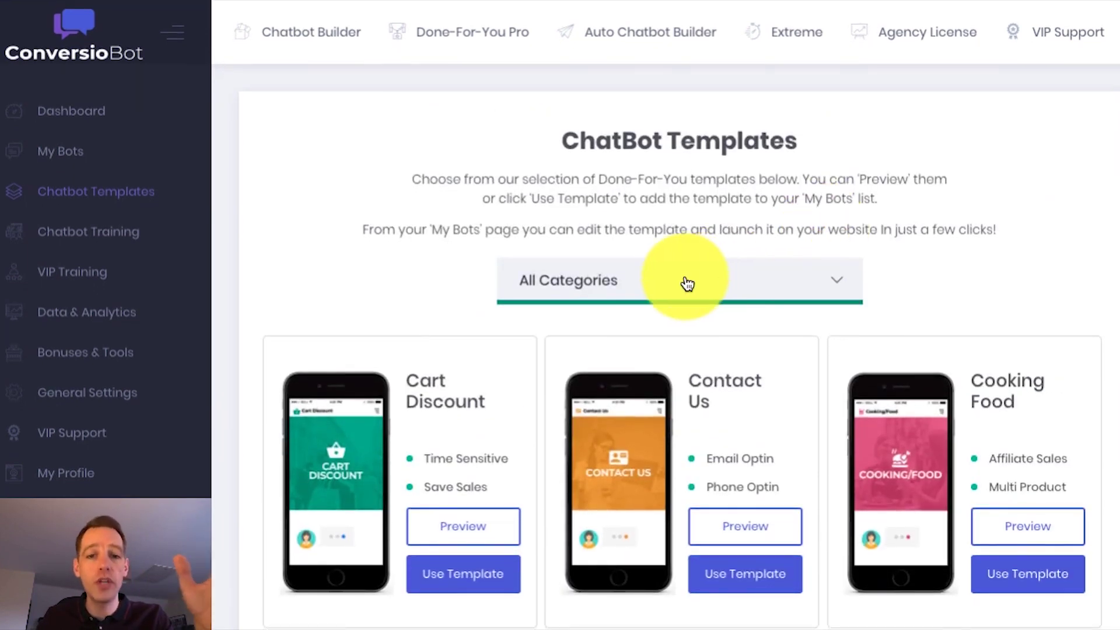
click(686, 281)
click(569, 462)
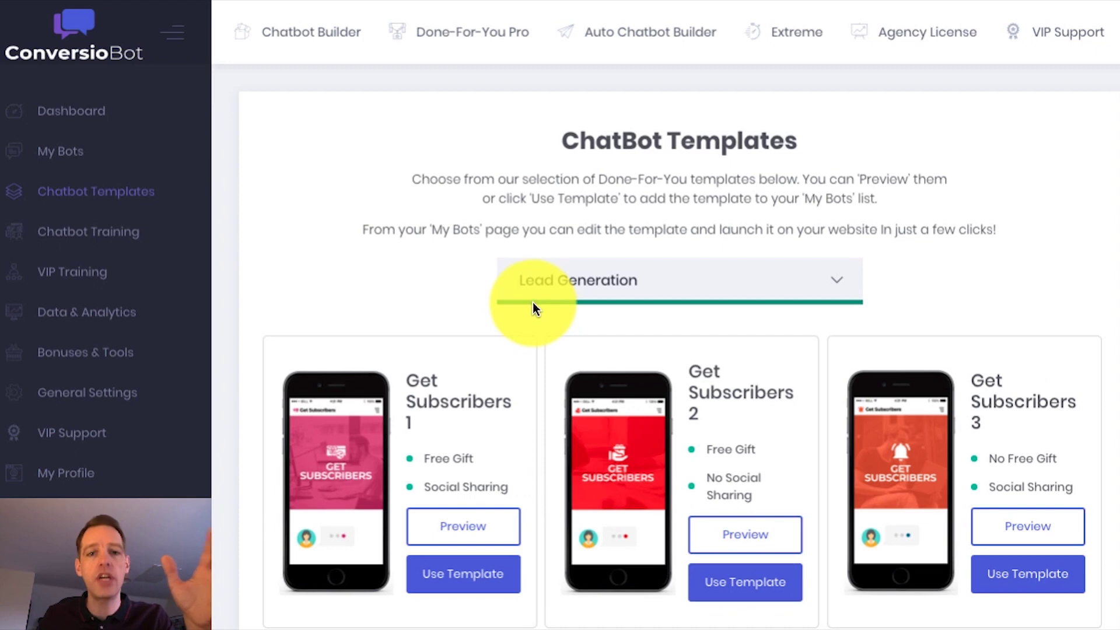
Highlight the Free Gift and Social Sharing features in the template descriptions.
scroll(533, 318, down, 2)
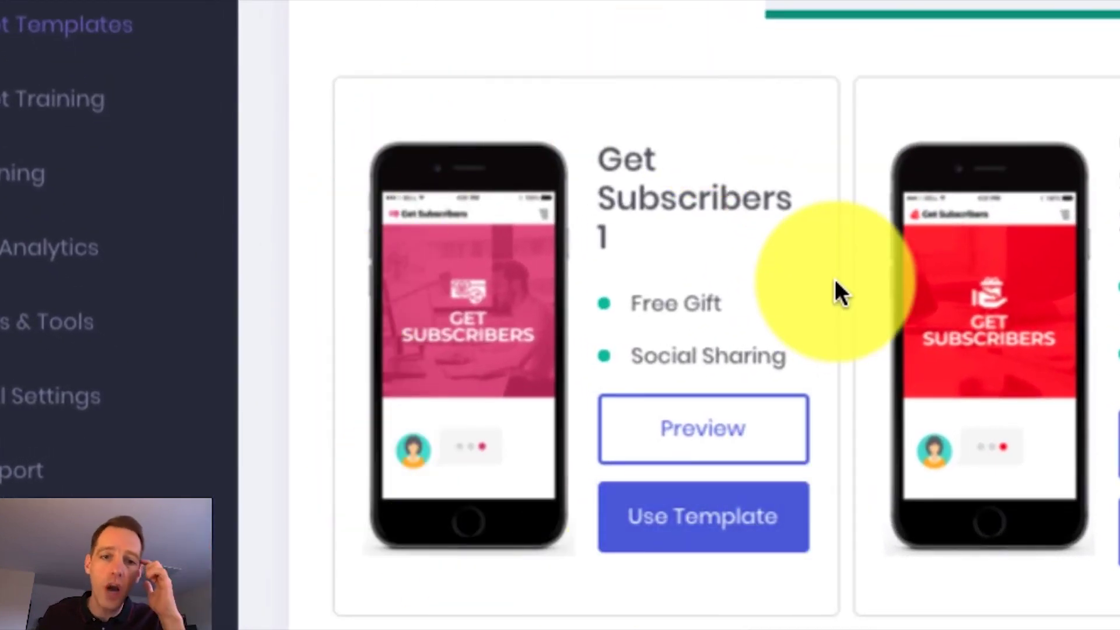
drag(726, 301, 630, 302)
click(808, 302)
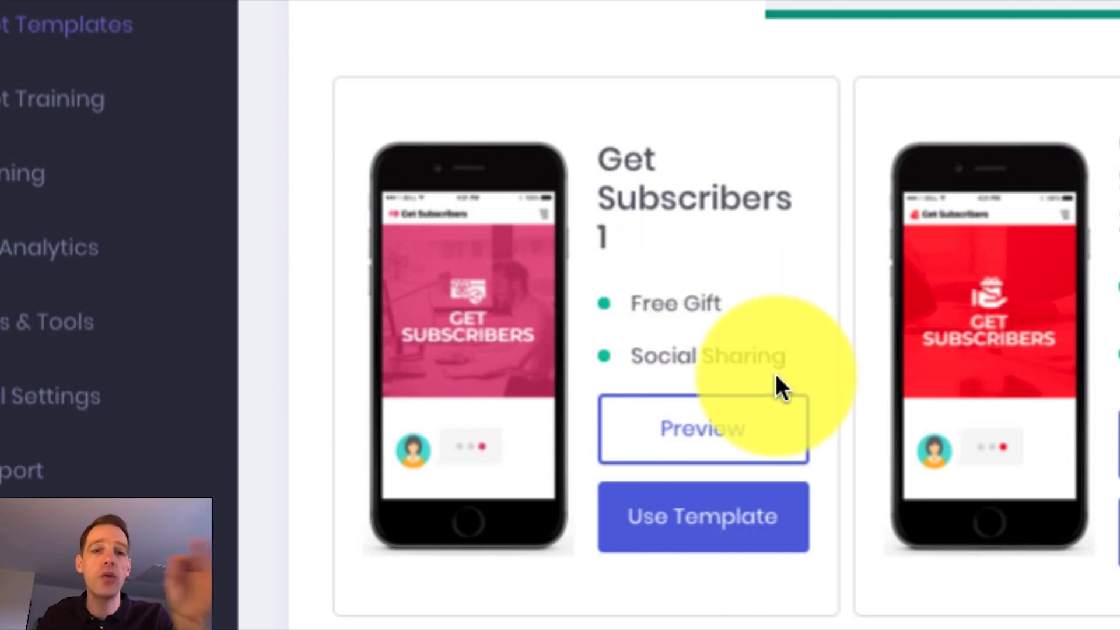
drag(789, 356, 624, 357)
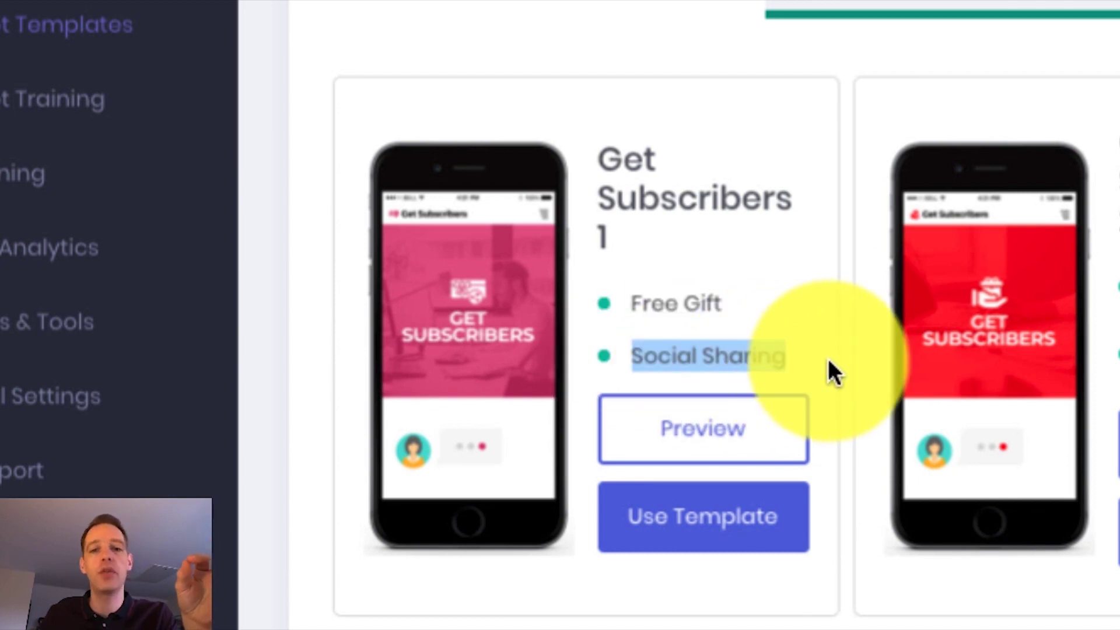
click(846, 357)
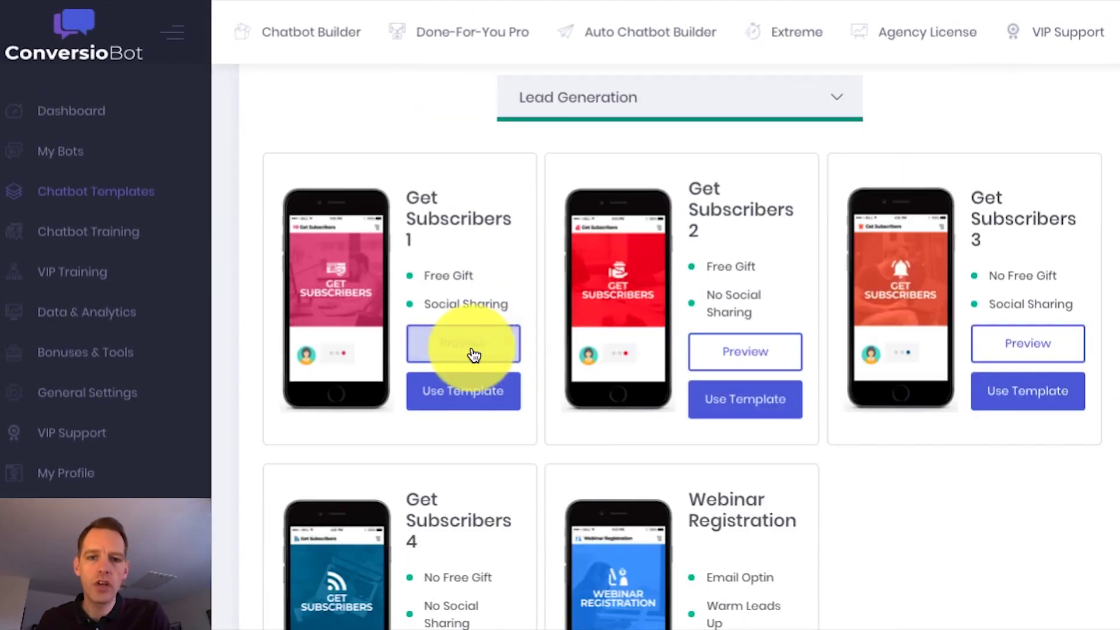
Preview Get Subscribers 1, give a first name, accept the free gift and decline the phone number.
click(716, 437)
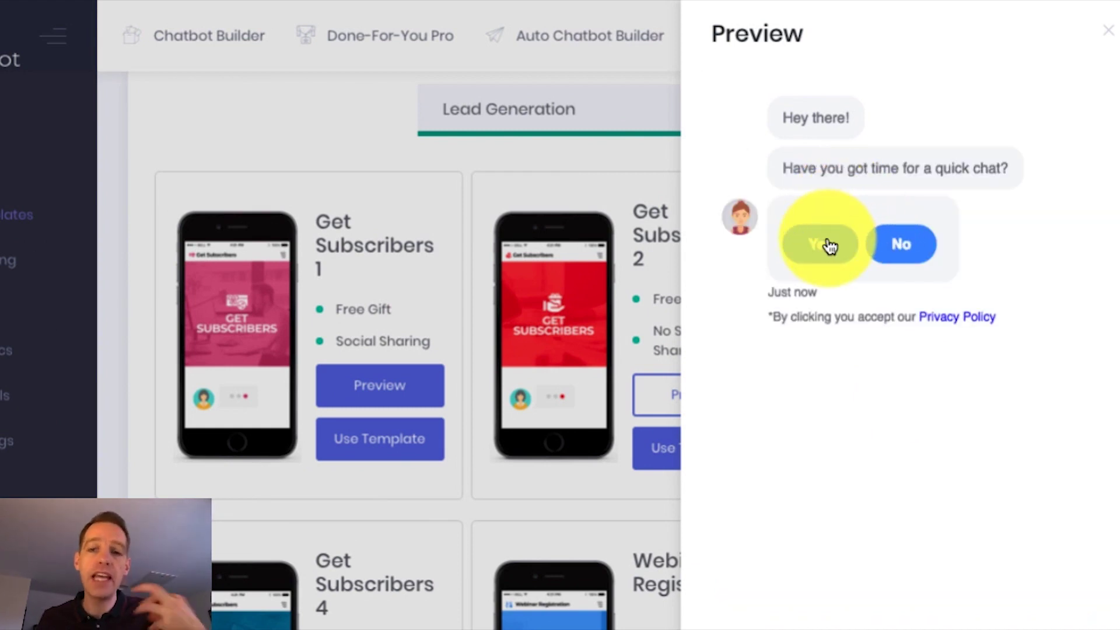
click(829, 245)
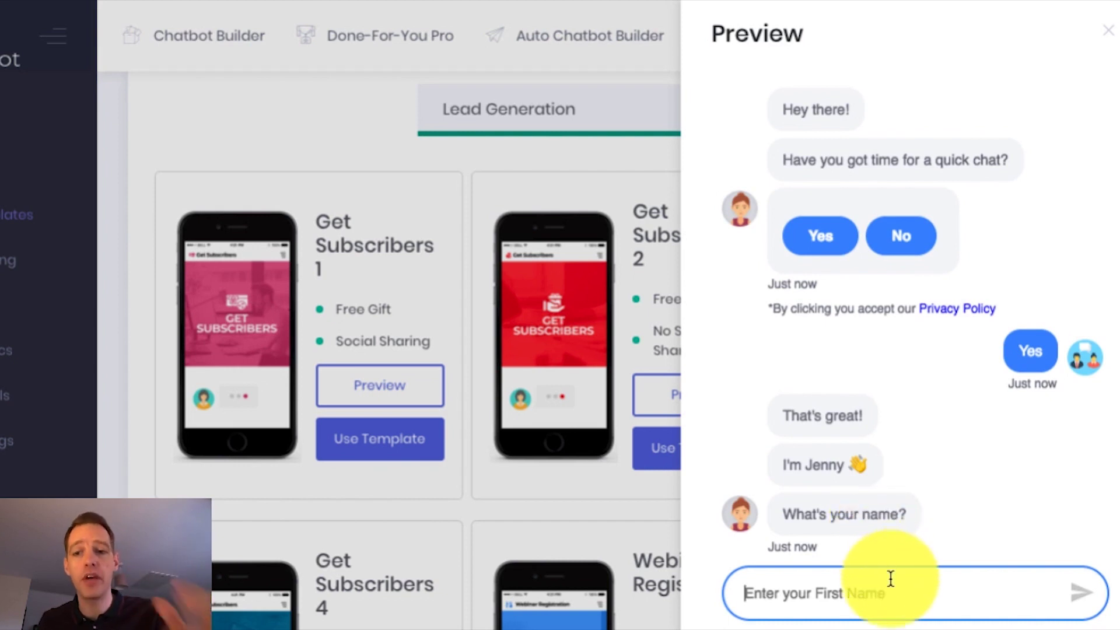
text(Simon)
key(Return)
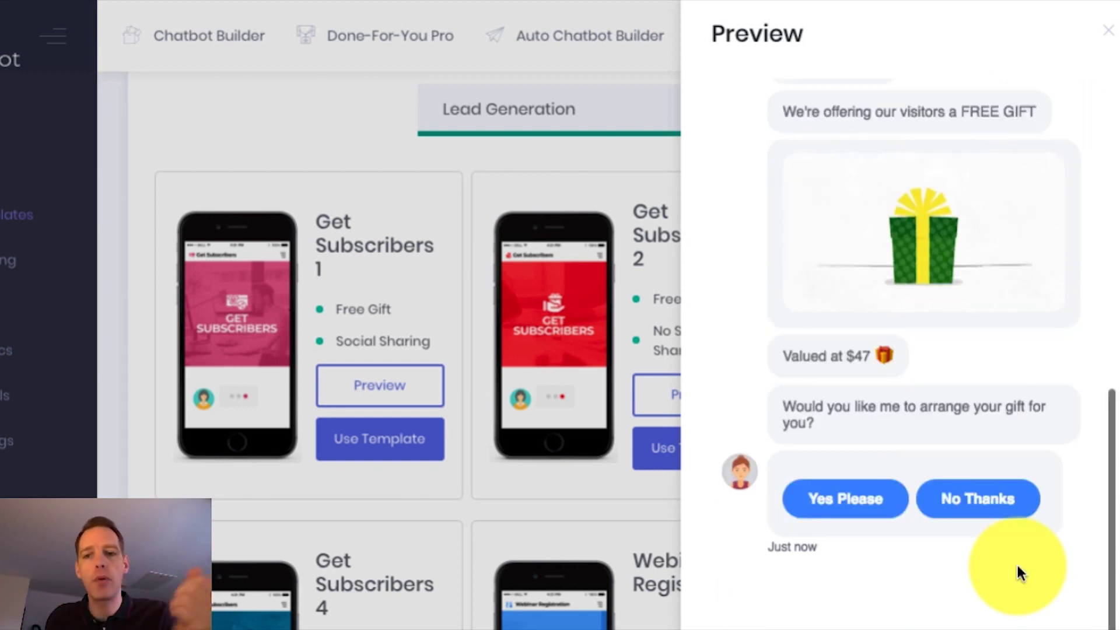
click(853, 503)
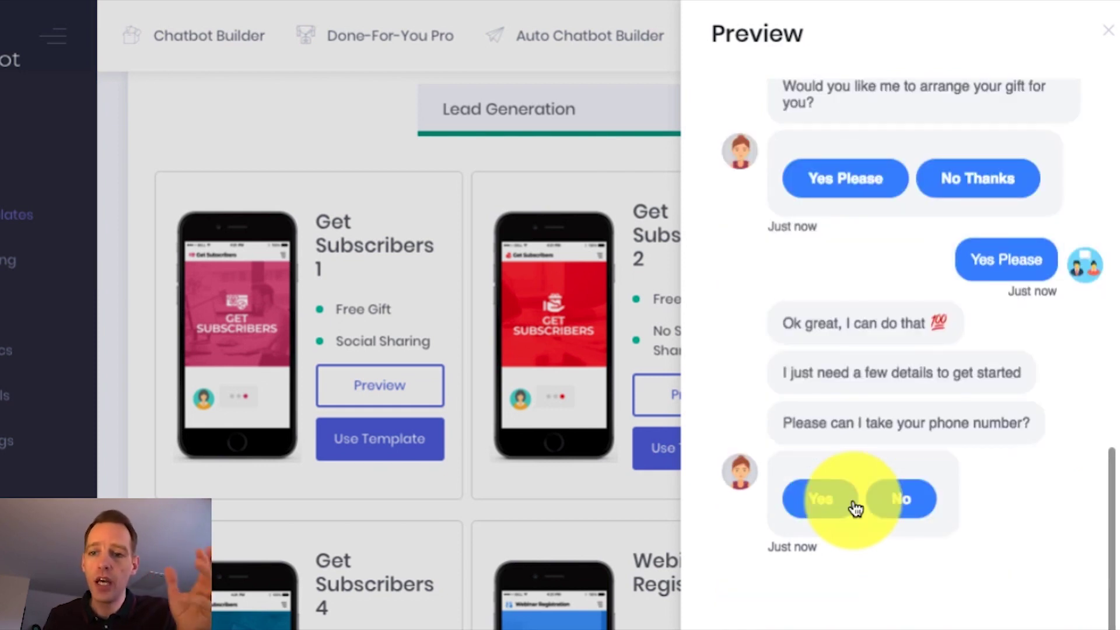
click(901, 501)
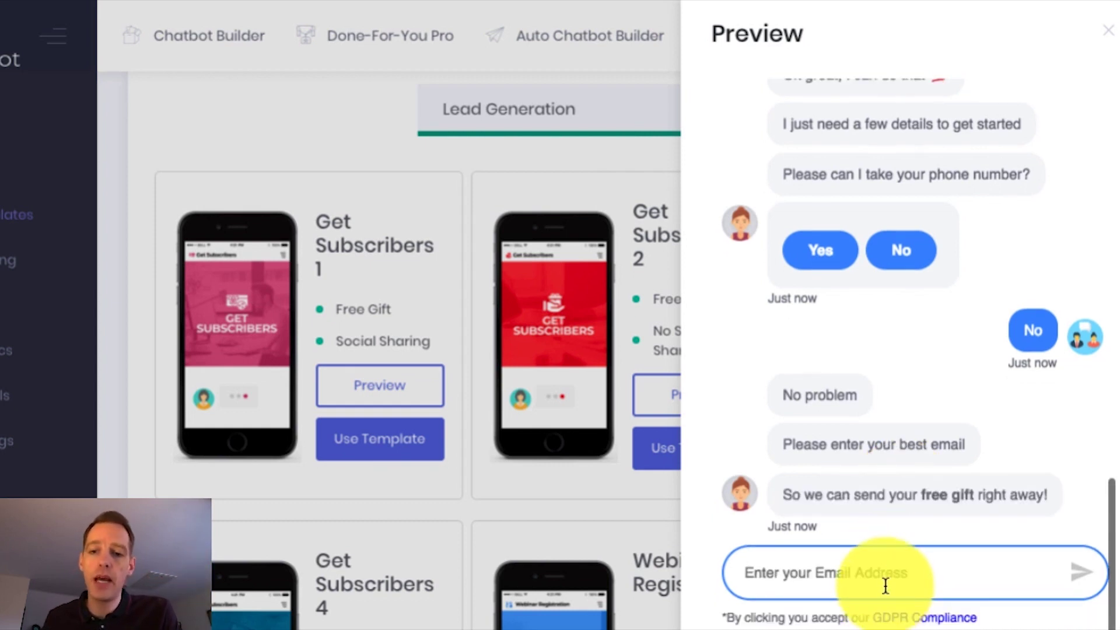
Give the preview bot an email address and agree to receive the newsletter and offers.
click(887, 583)
text(simon@)
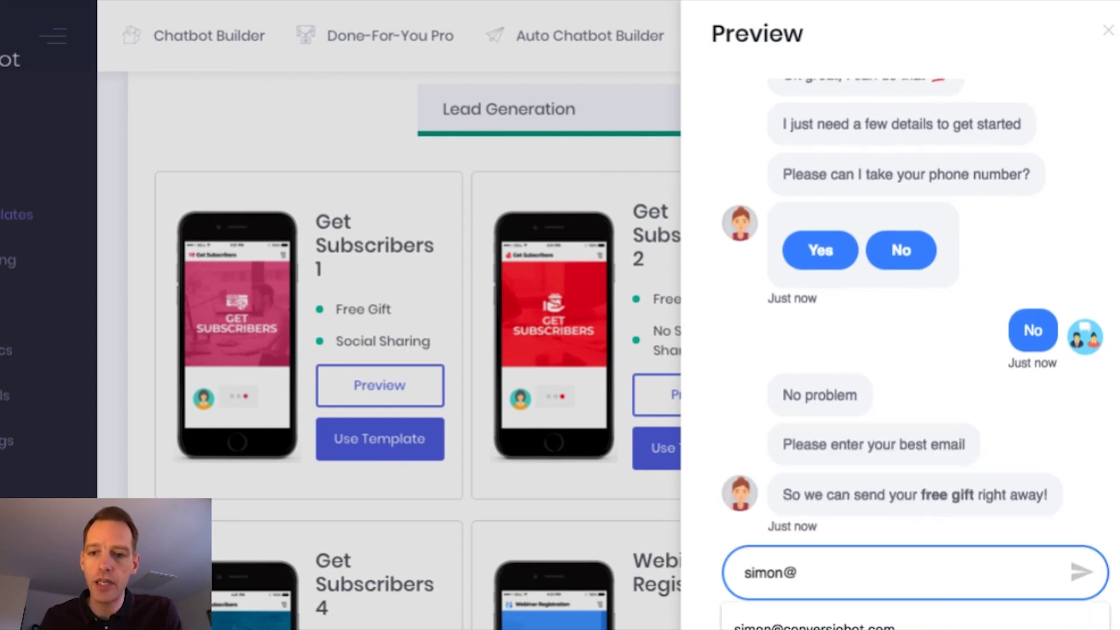
key(Down)
key(Return)
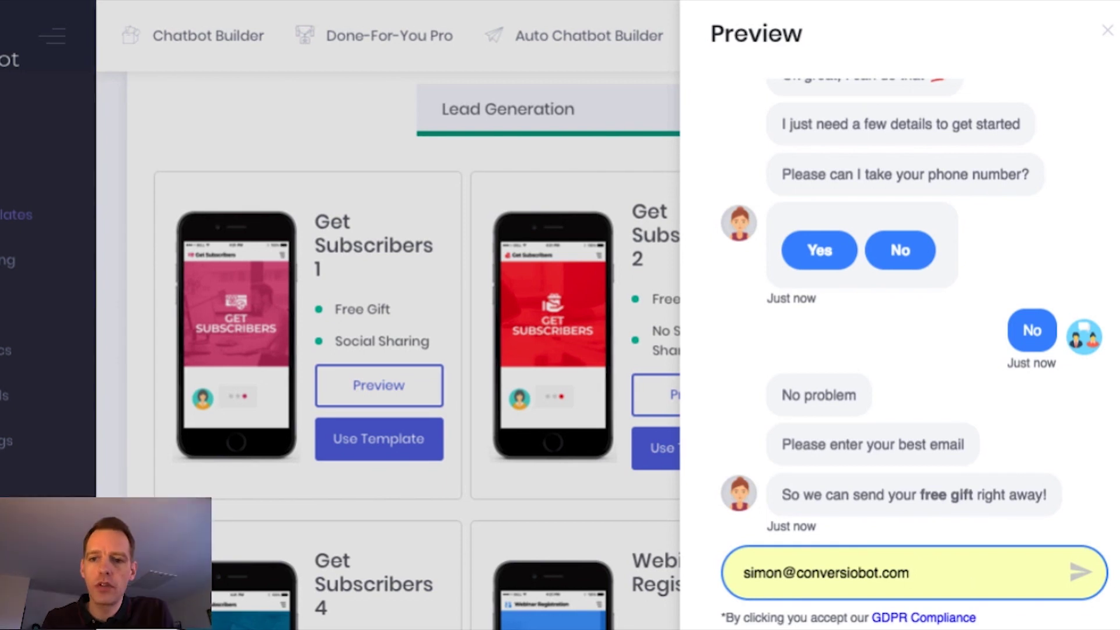
key(Return)
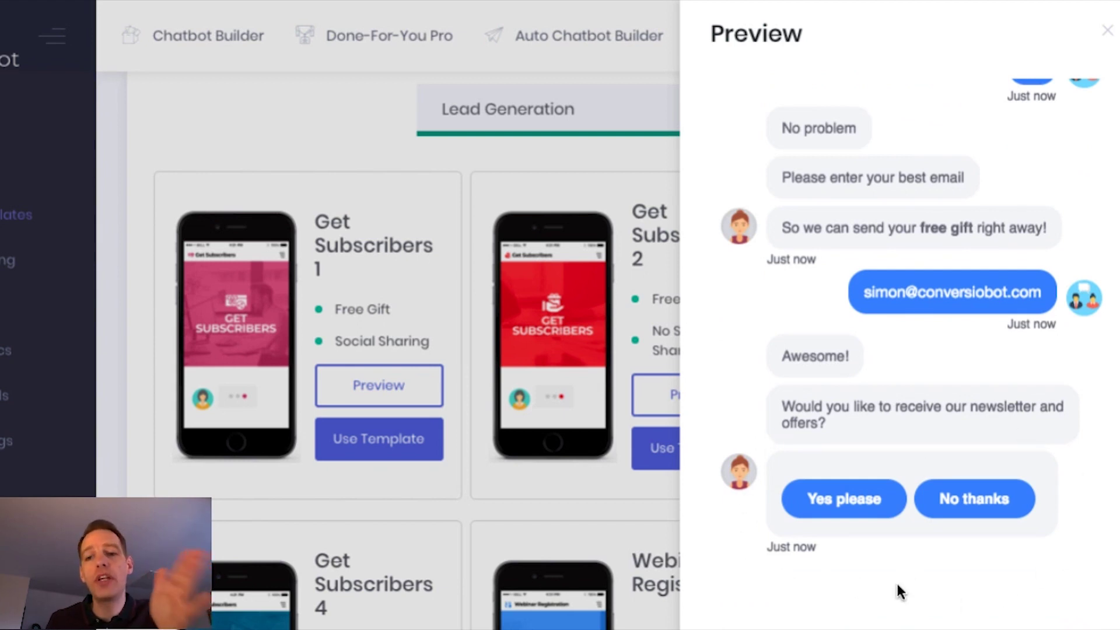
click(861, 503)
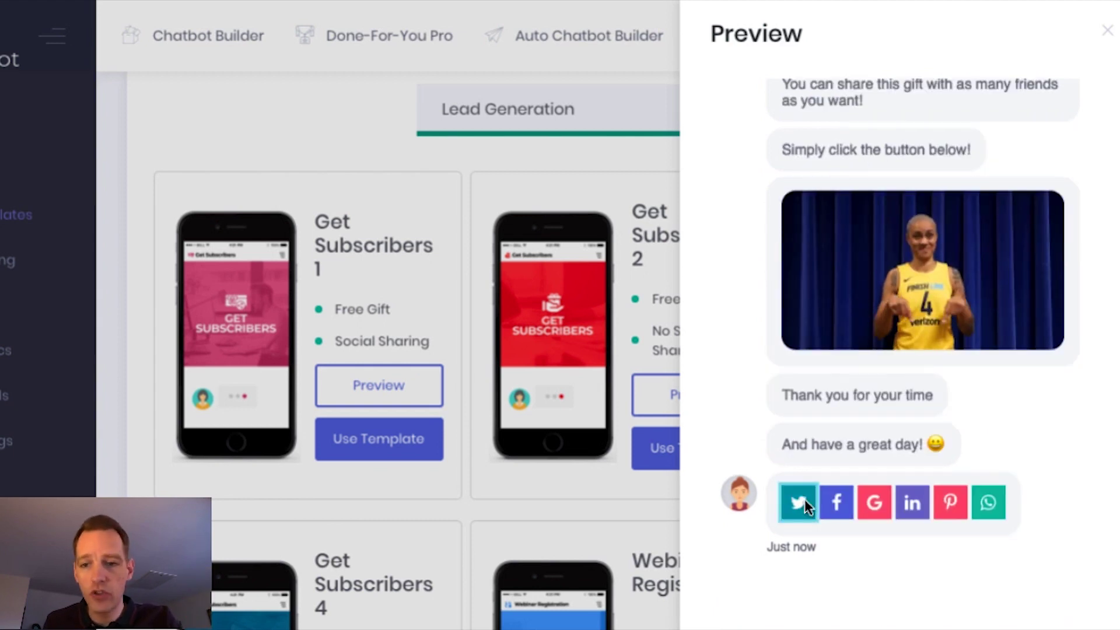
Try the Twitter share button, then close the Twitter window and the chatbot preview.
click(804, 503)
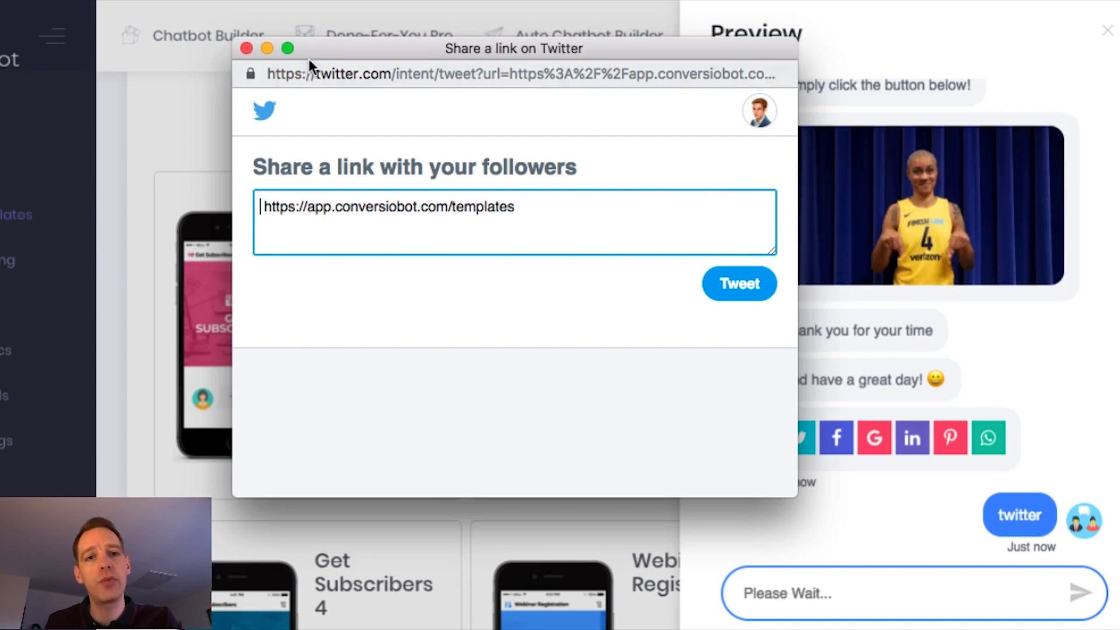
click(247, 48)
click(1107, 31)
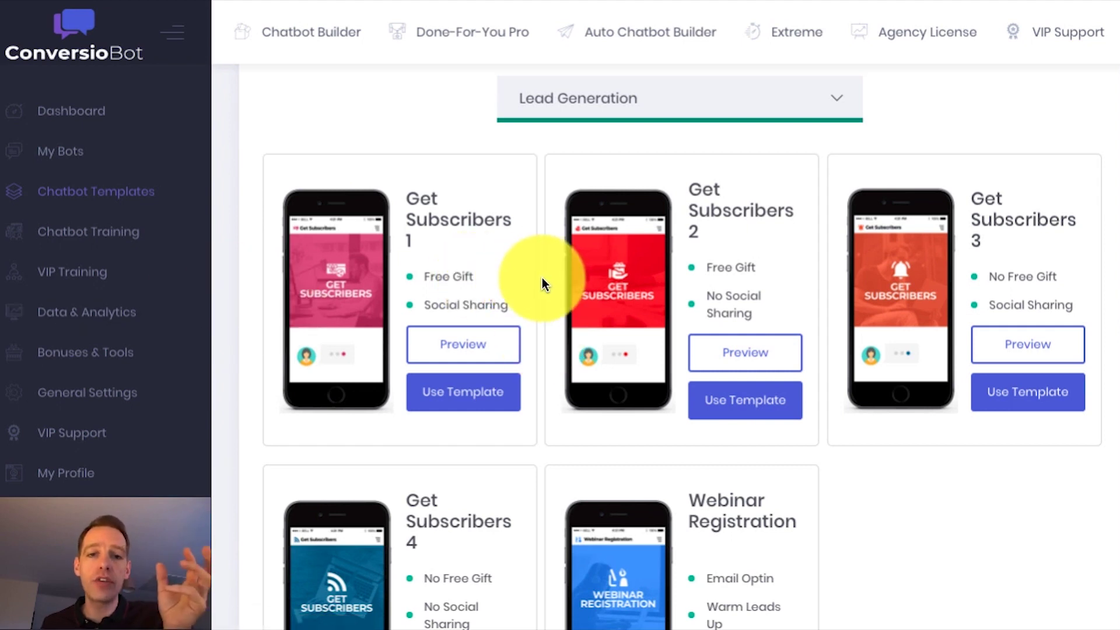
Use the Get Subscribers 1 template and confirm copying it into the builder.
click(471, 399)
click(716, 86)
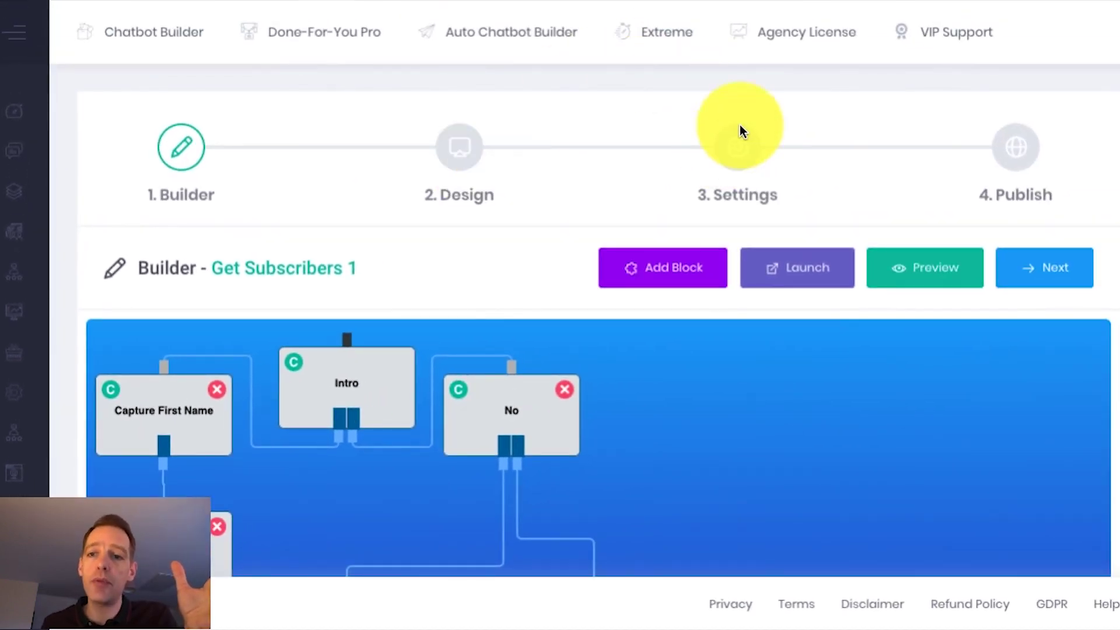
Go to the Publish step and select the full ChatBot Widget Code under Bot Widget.
click(1014, 152)
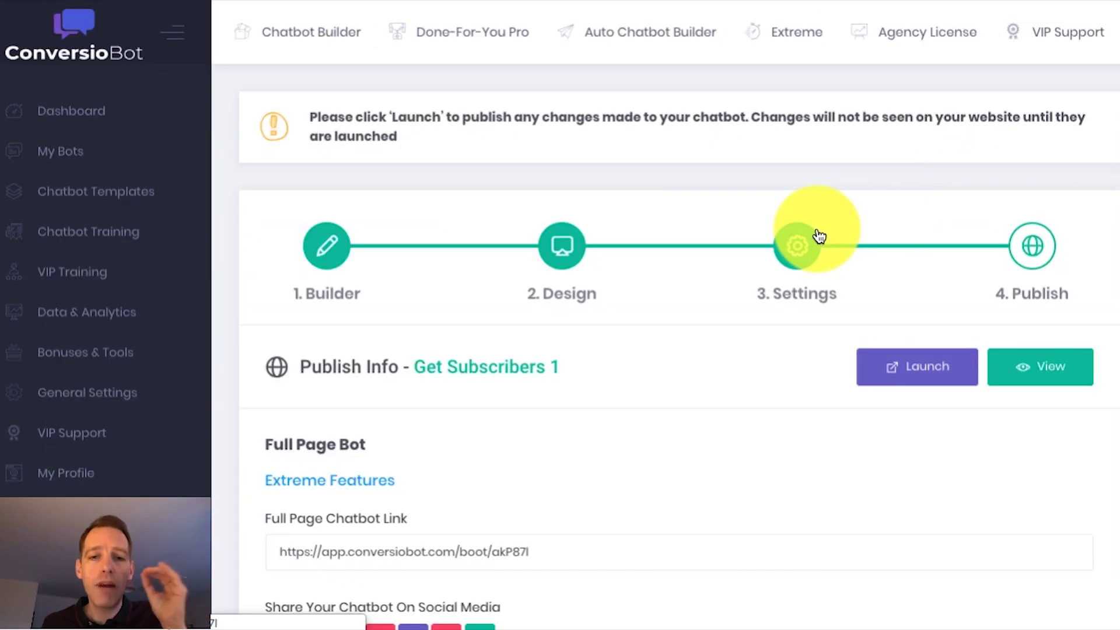
scroll(675, 350, down, 7)
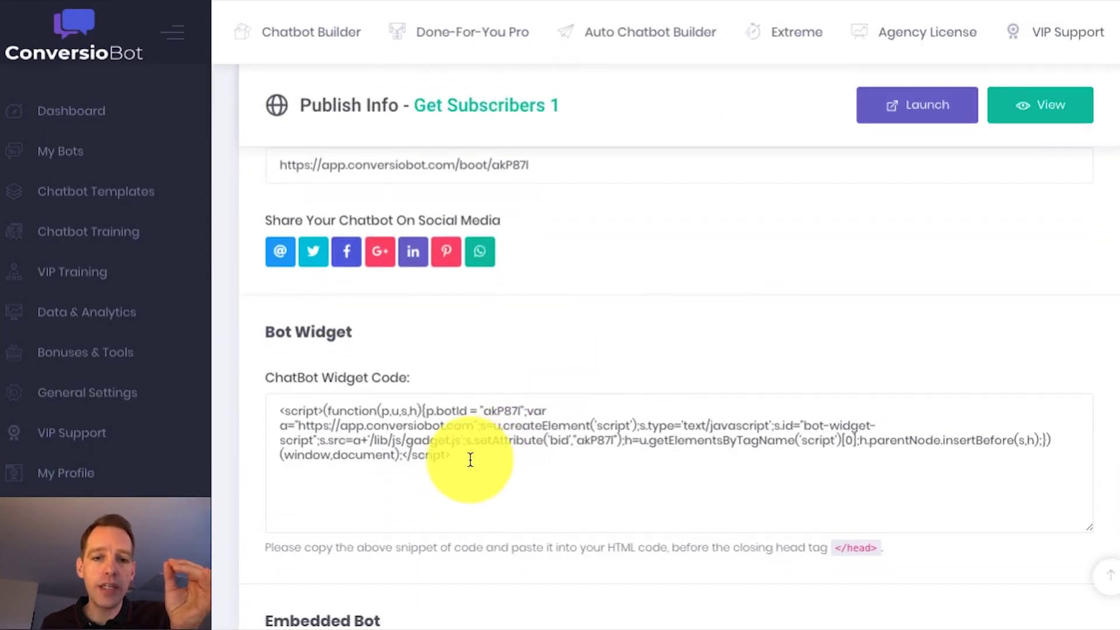
drag(470, 460, 254, 397)
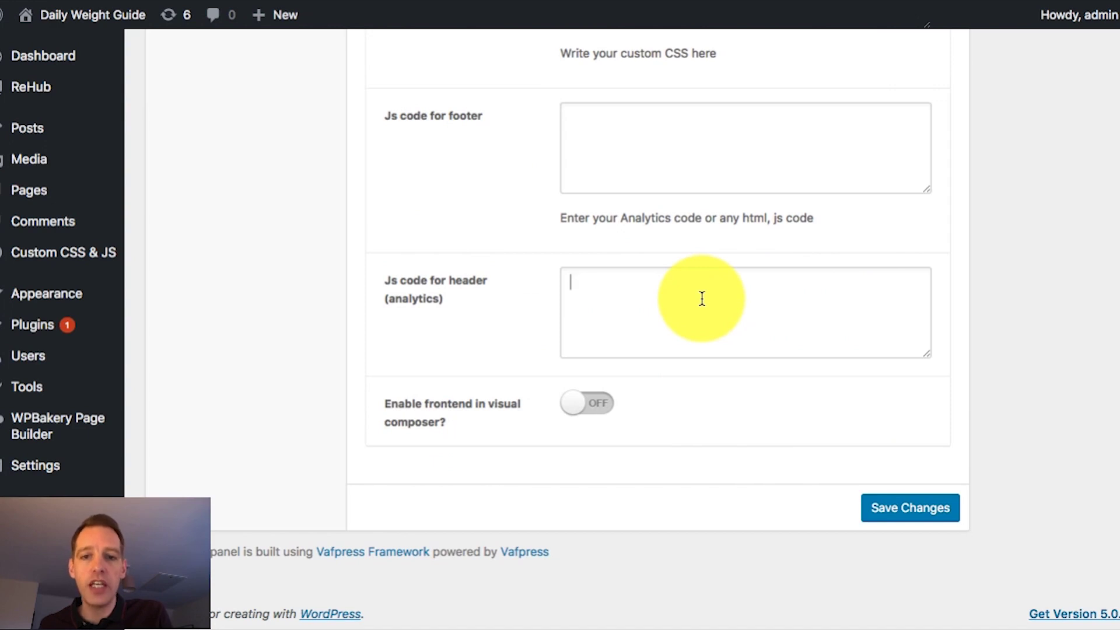
Paste the widget script into 'Js code for header (analytics)' and save the changes.
key(ctrl+v)
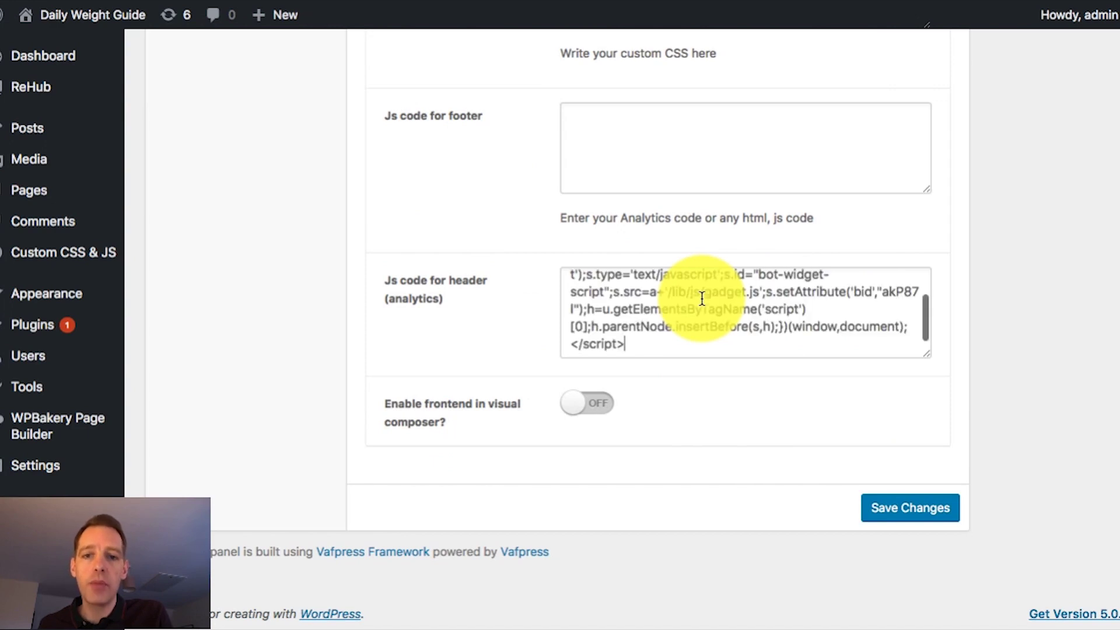
click(918, 519)
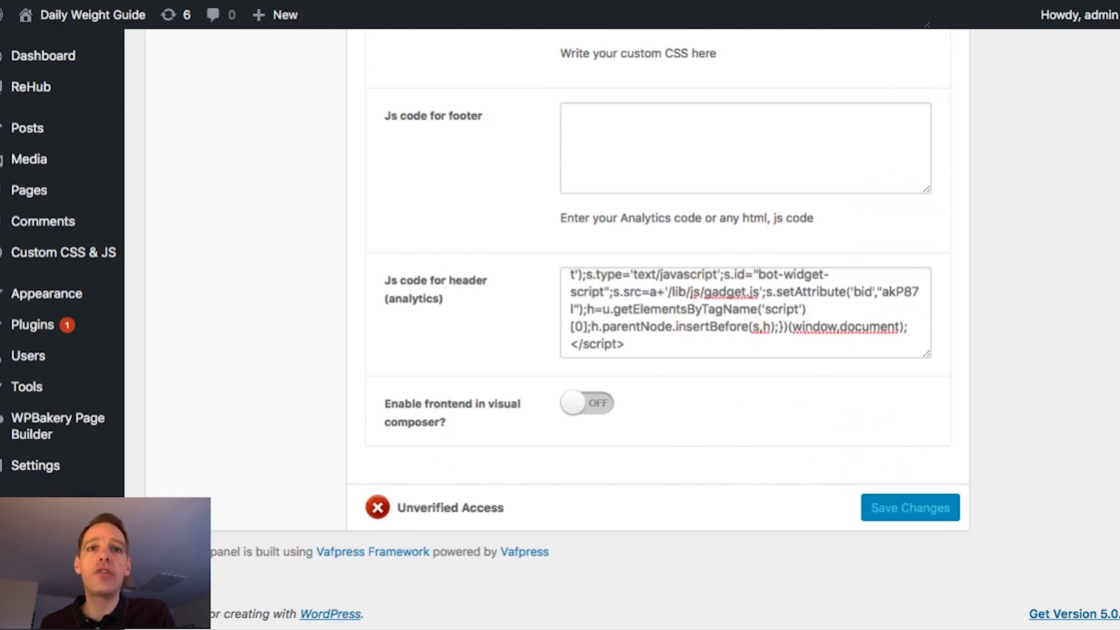